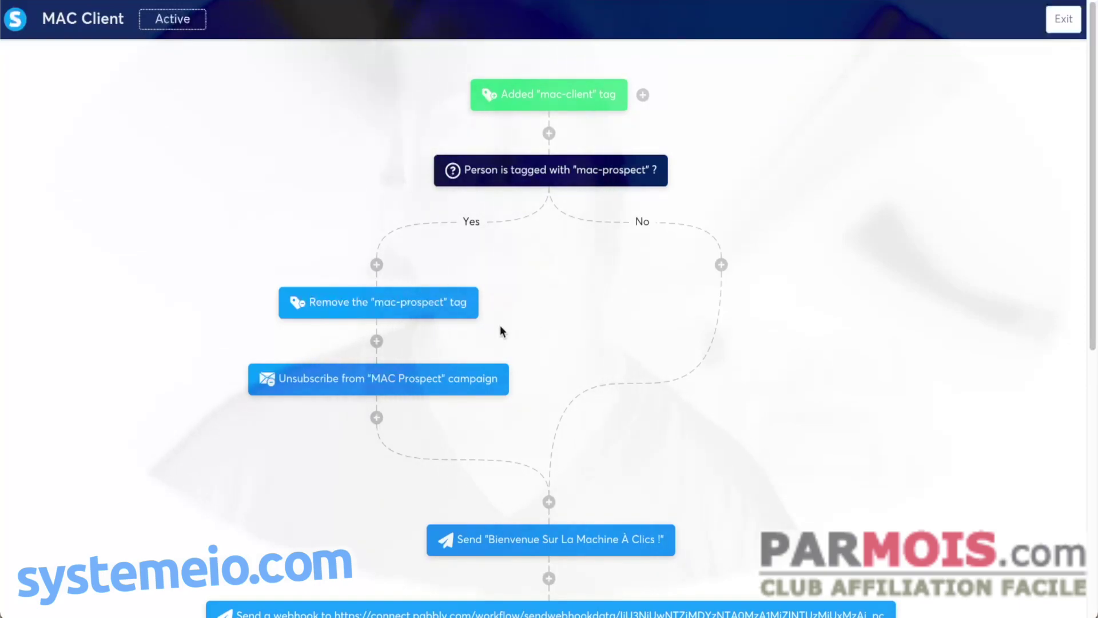
Step: Review the MAC Client workflow from the "mac-client" tag trigger through its tag condition, emails, webhook, waits and campaign subscription
{"action": "scroll", "coordinate": [636, 274], "scroll_direction": "down", "scroll_amount": 1}
{"action": "scroll", "coordinate": [753, 293], "scroll_direction": "down", "scroll_amount": 2}
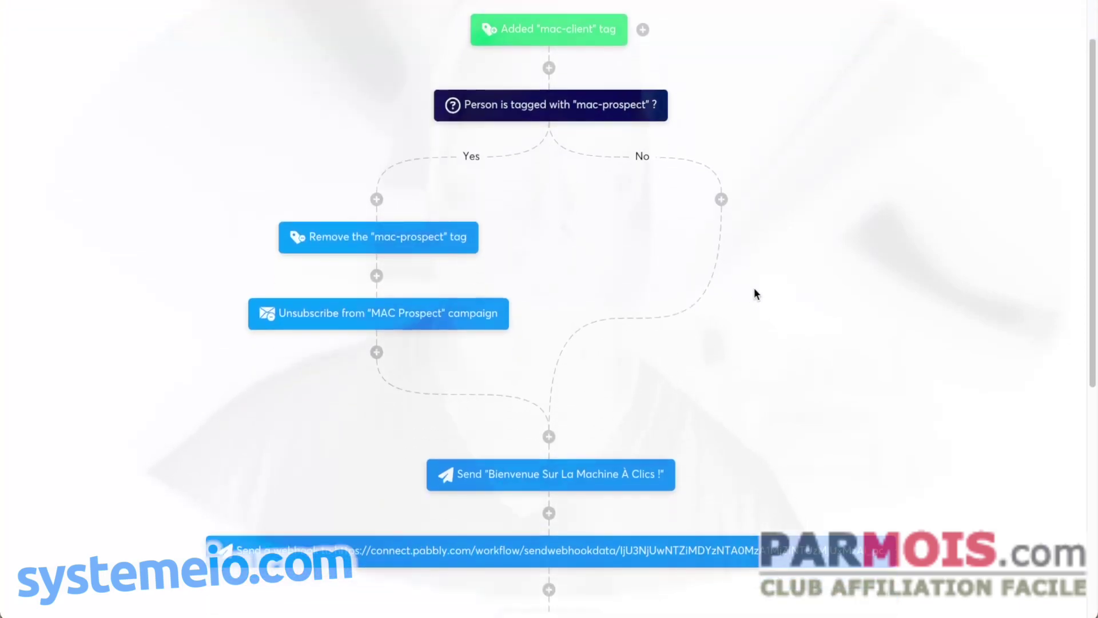
{"action": "scroll", "coordinate": [748, 290], "scroll_direction": "down", "scroll_amount": 3}
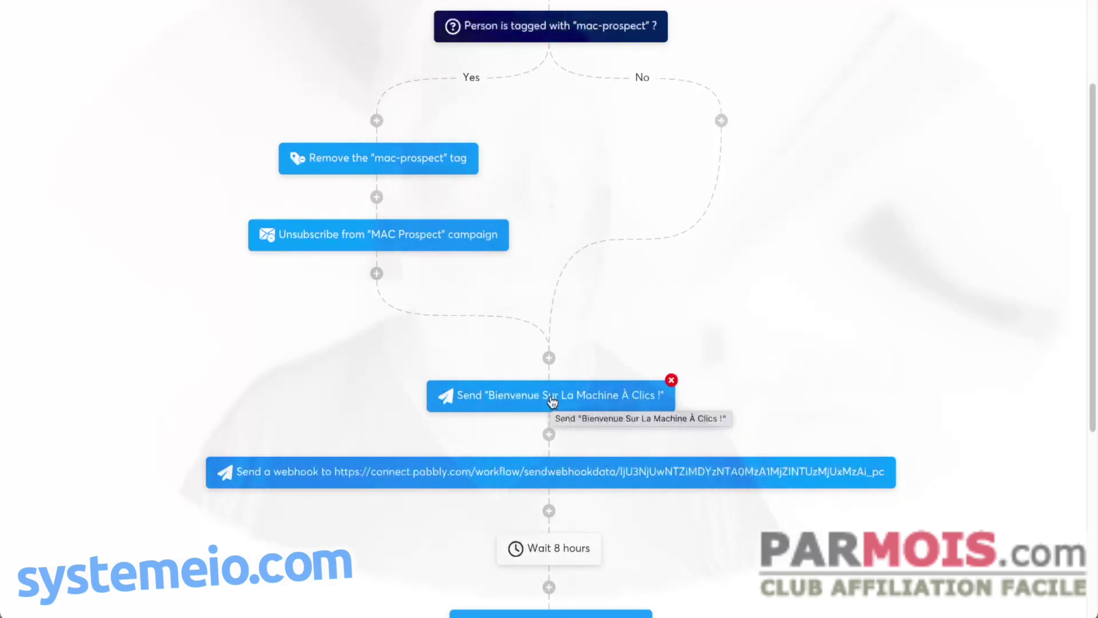
{"action": "scroll", "coordinate": [749, 303], "scroll_direction": "down", "scroll_amount": 5}
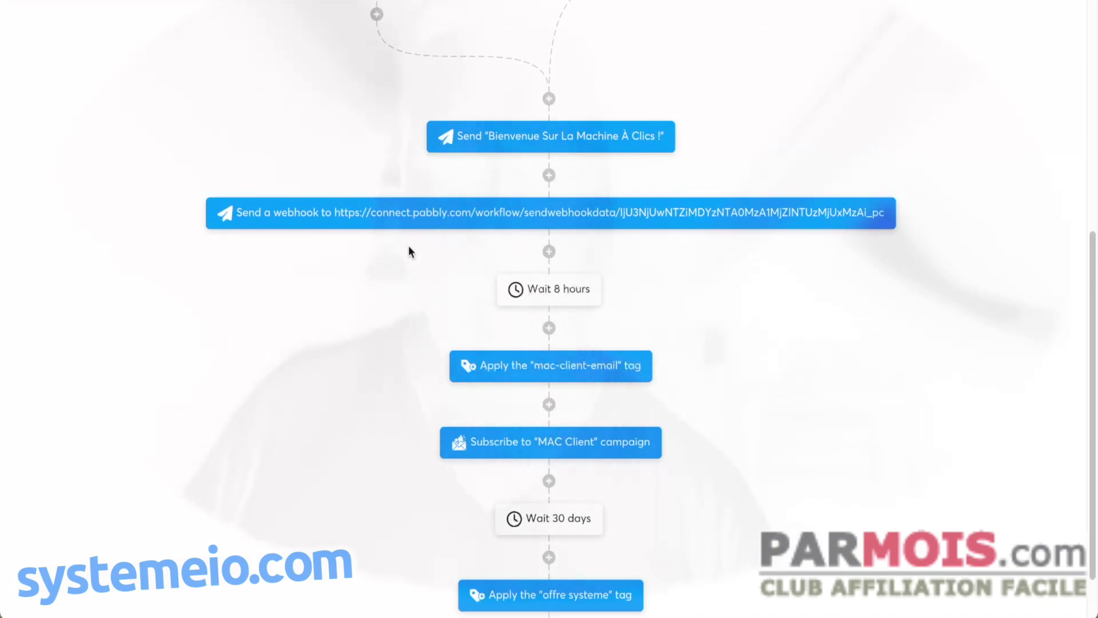
{"action": "mouse_move", "coordinate": [584, 295]}
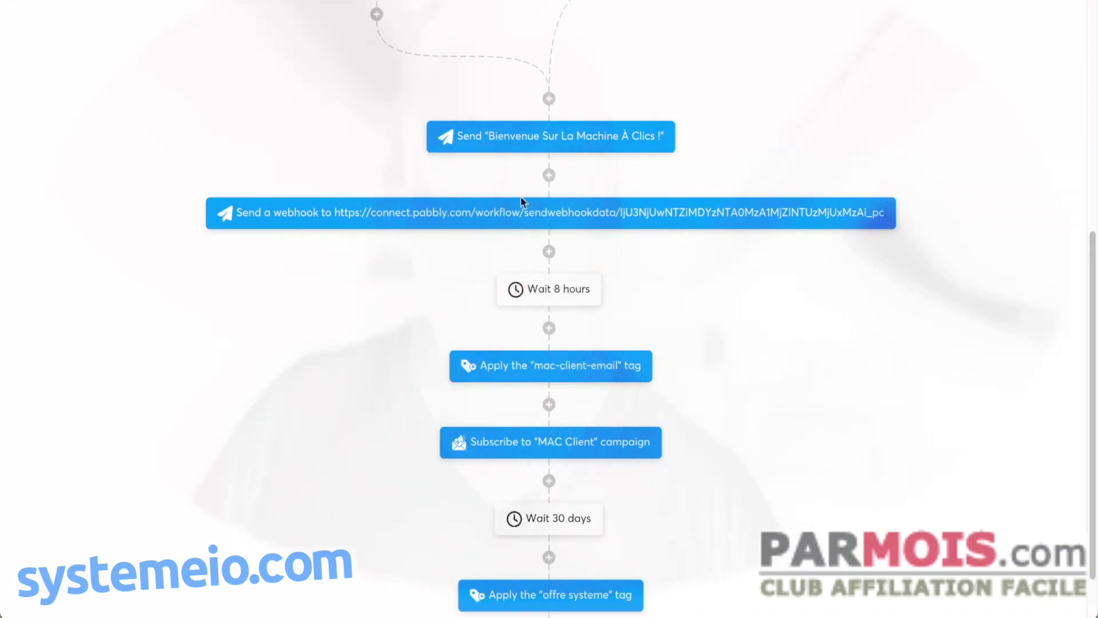
{"action": "mouse_move", "coordinate": [630, 366]}
{"action": "scroll", "coordinate": [364, 366], "scroll_direction": "down", "scroll_amount": 1}
{"action": "mouse_move", "coordinate": [581, 410]}
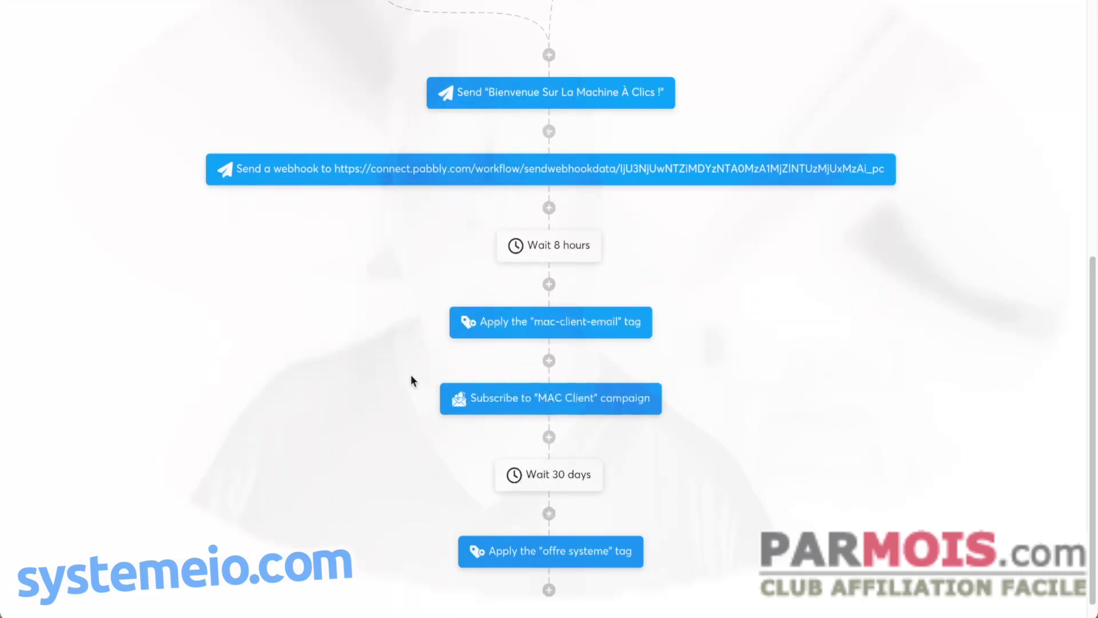
{"action": "scroll", "coordinate": [410, 374], "scroll_direction": "down", "scroll_amount": 1}
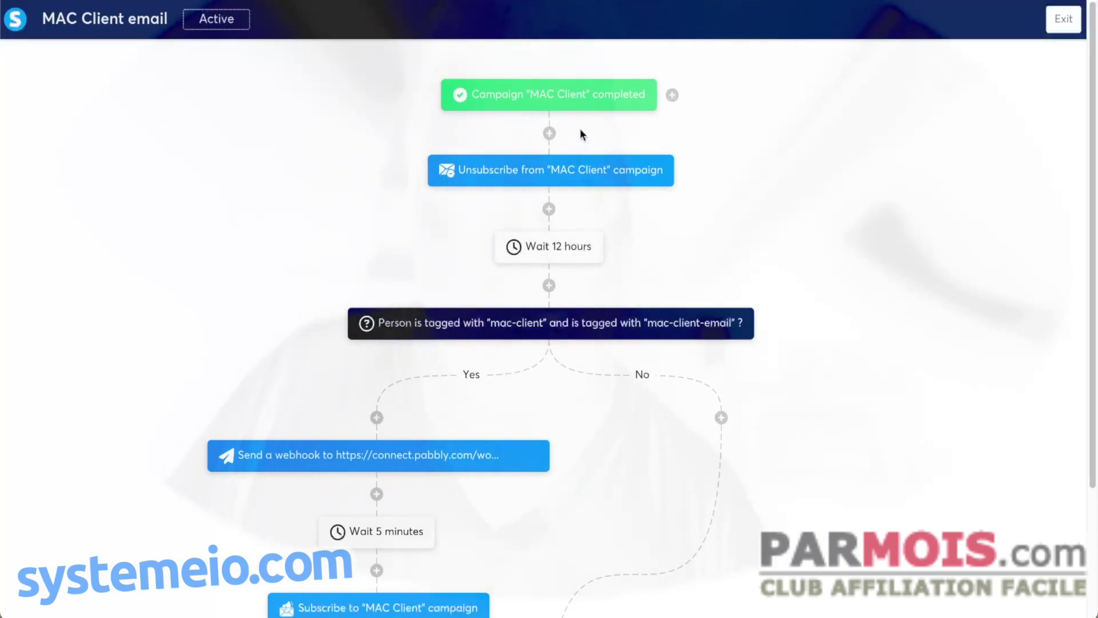
Step: Examine the MAC Client email workflow's completed-campaign trigger, unsubscribe action, wait, tag condition and resubscription branch
{"action": "mouse_move", "coordinate": [515, 103]}
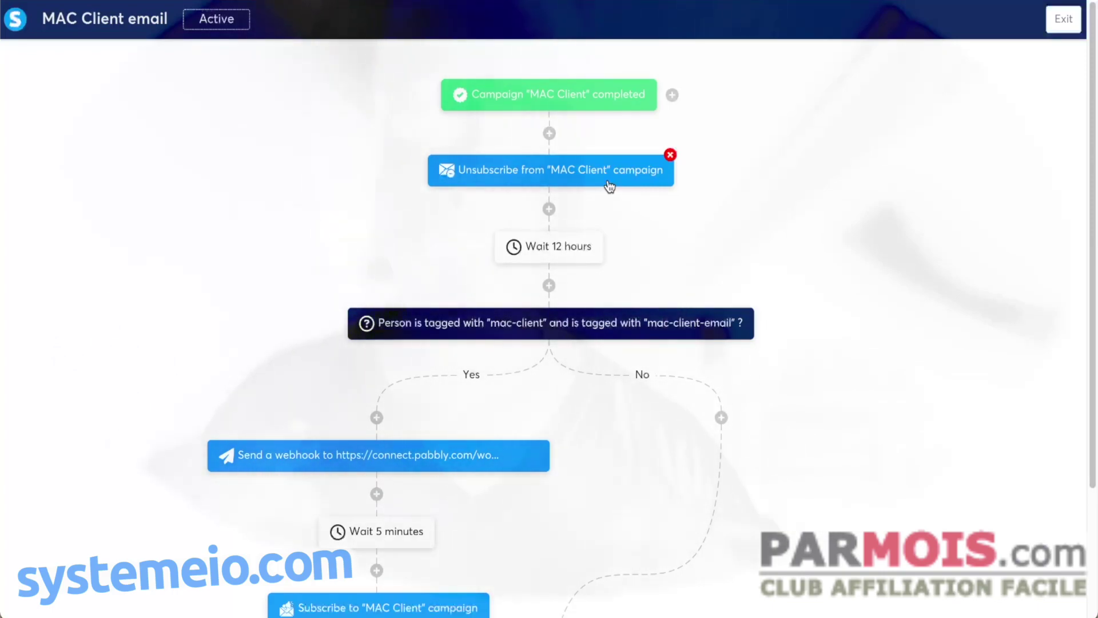
{"action": "mouse_move", "coordinate": [572, 259]}
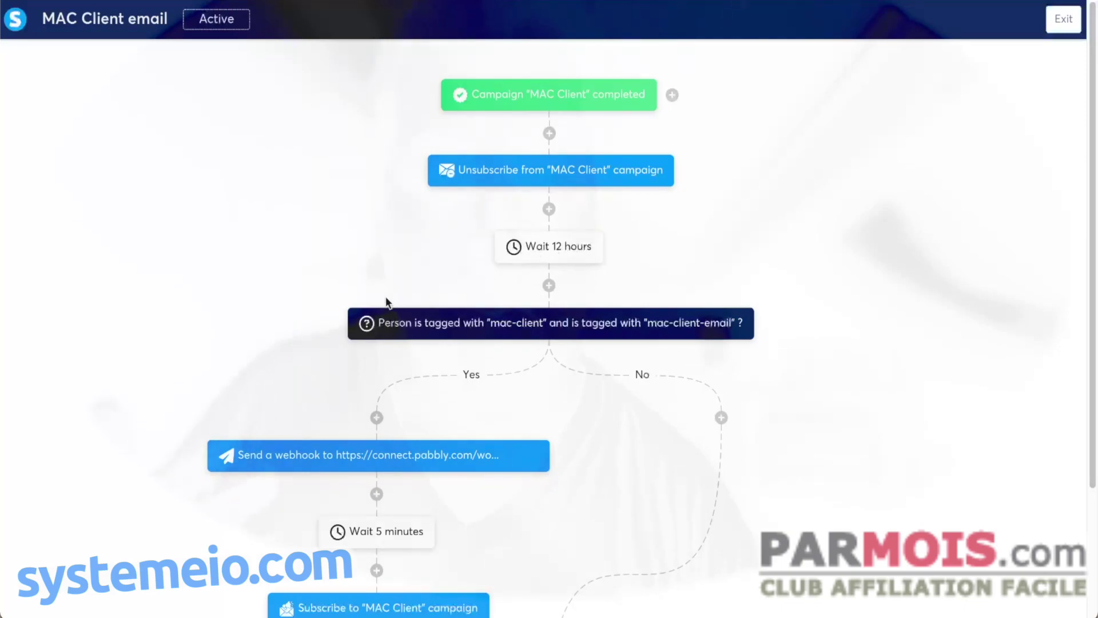
{"action": "scroll", "coordinate": [302, 255], "scroll_direction": "down", "scroll_amount": 1}
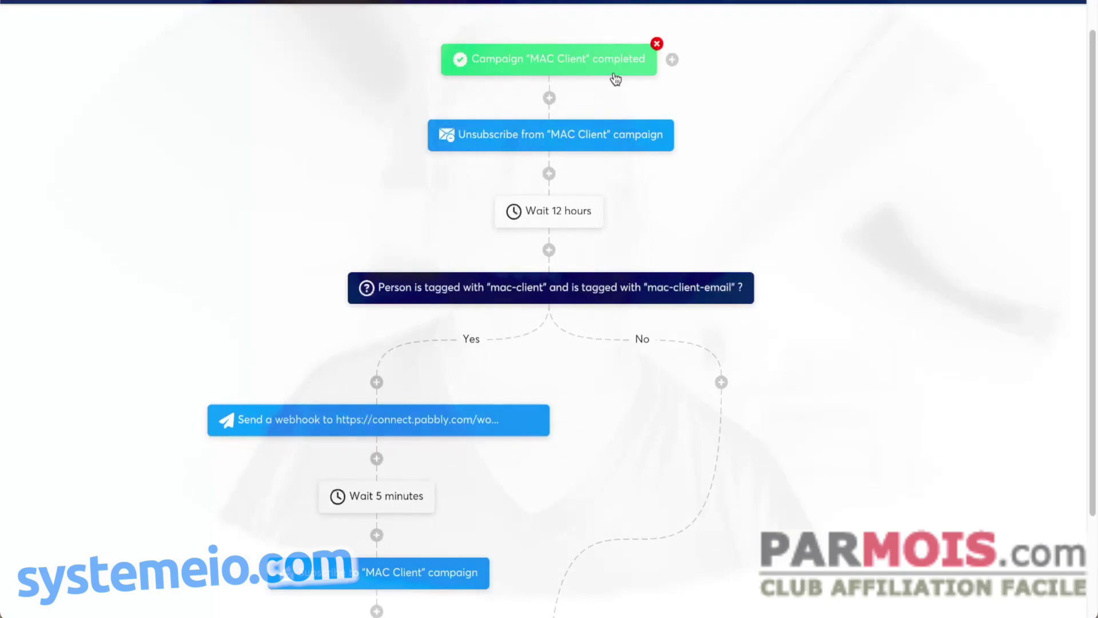
{"action": "mouse_move", "coordinate": [580, 141]}
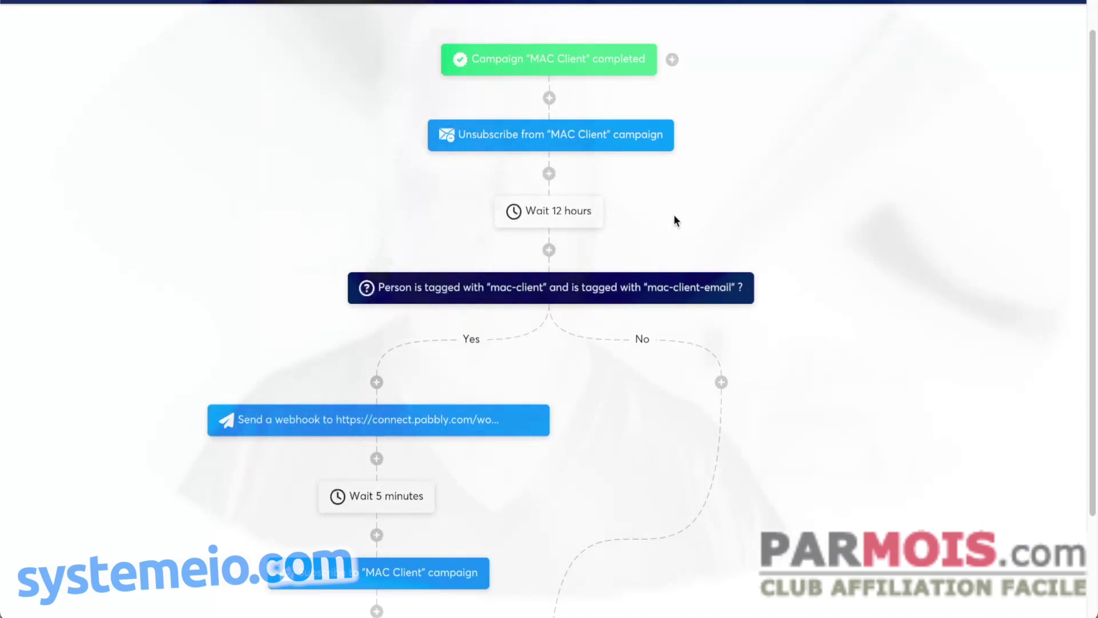
{"action": "mouse_move", "coordinate": [362, 286]}
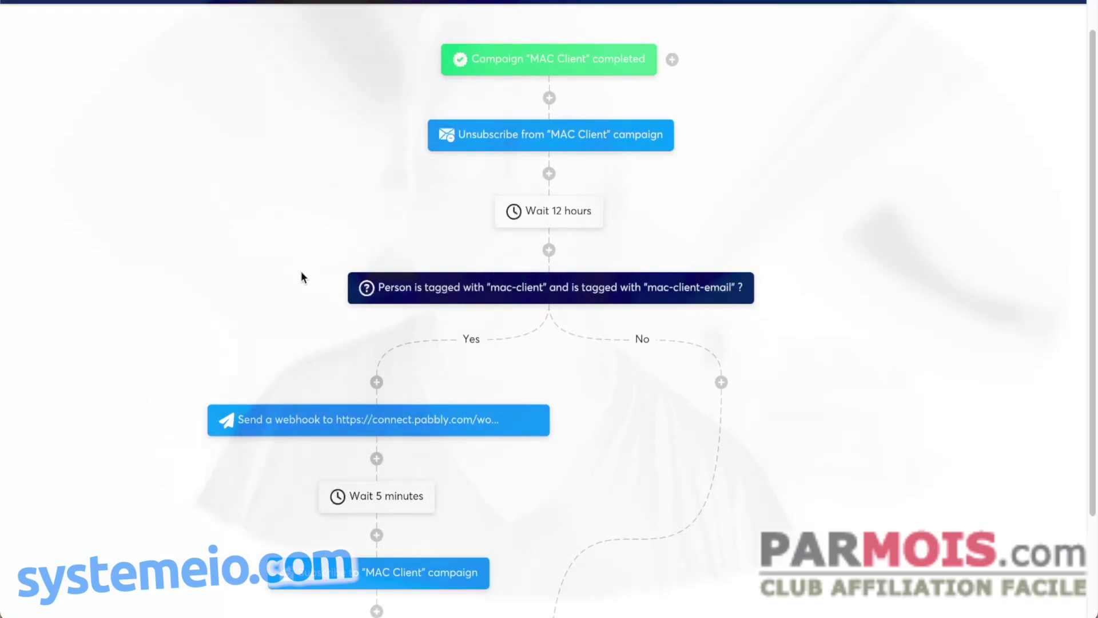
{"action": "scroll", "coordinate": [303, 271], "scroll_direction": "down", "scroll_amount": 1}
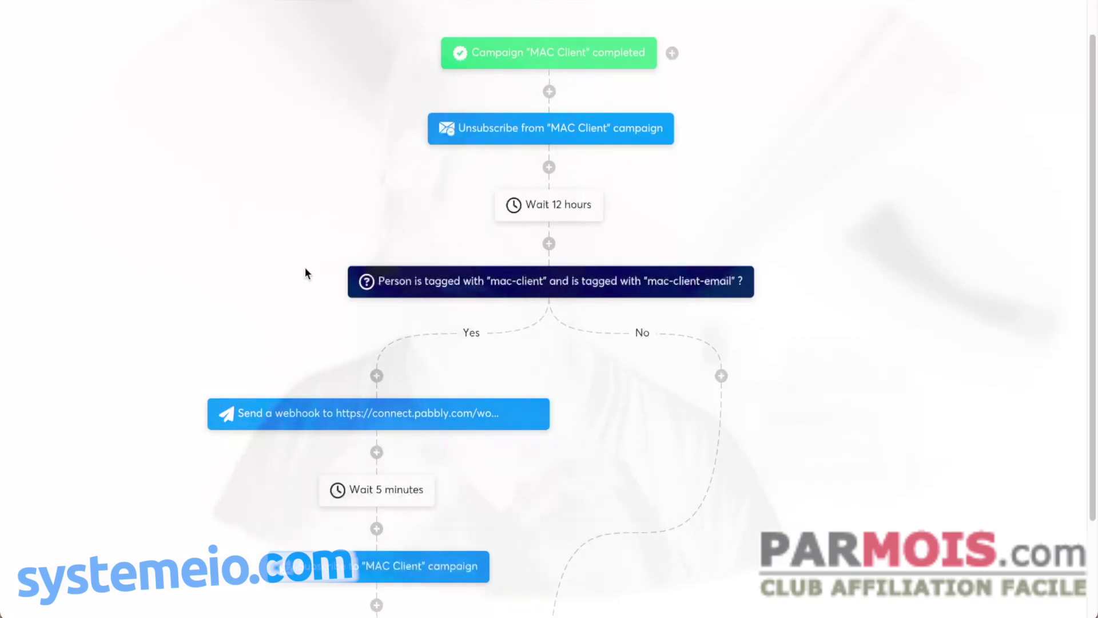
{"action": "mouse_move", "coordinate": [511, 218]}
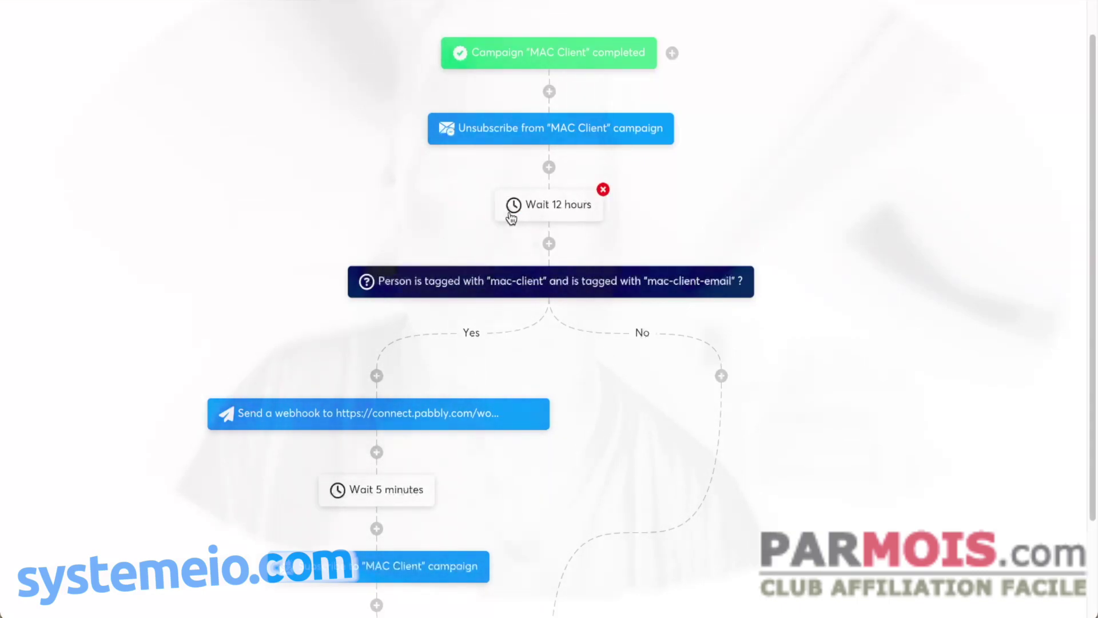
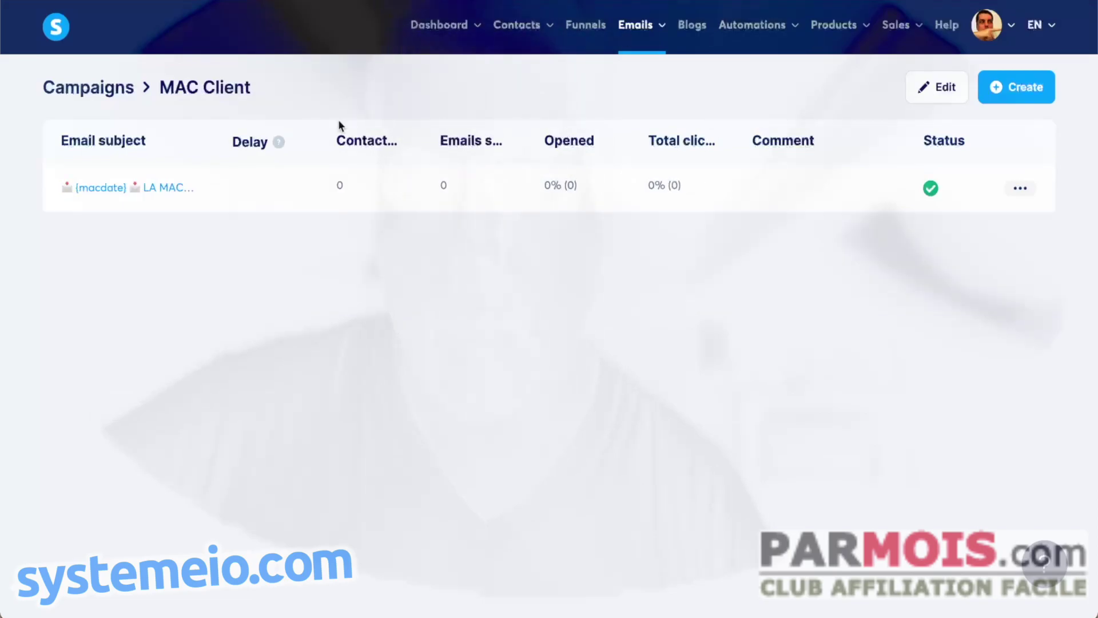
Step: Open the MAC Client campaign's "LA MACHINE À CLICS" email and read its body through to the affiliation link
{"action": "left_click", "coordinate": [164, 192]}
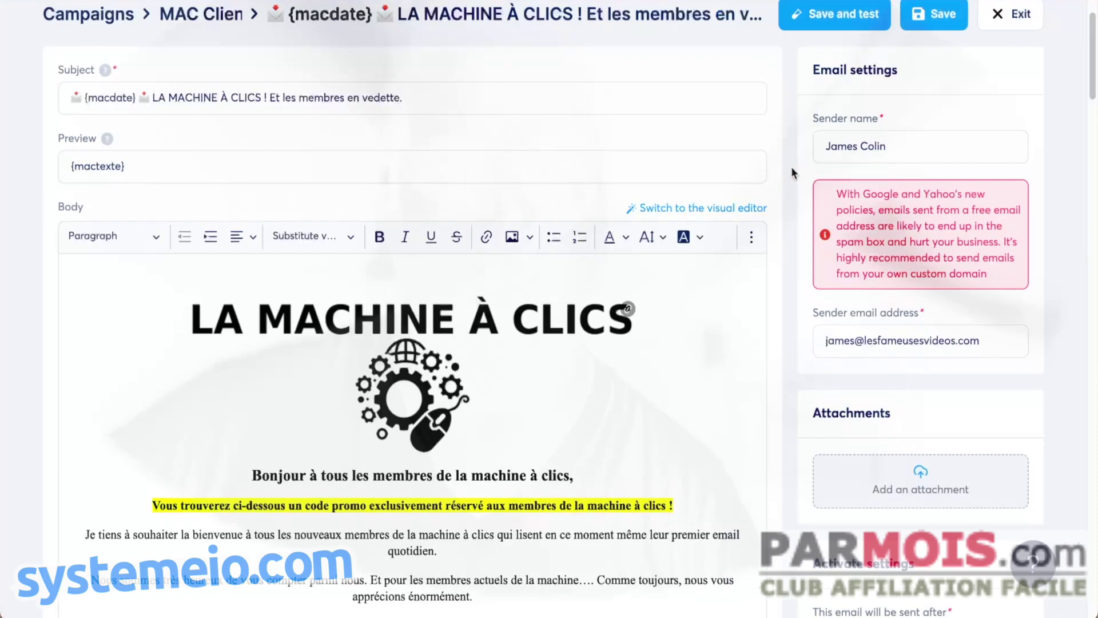
{"action": "scroll", "coordinate": [795, 167], "scroll_direction": "down", "scroll_amount": 5}
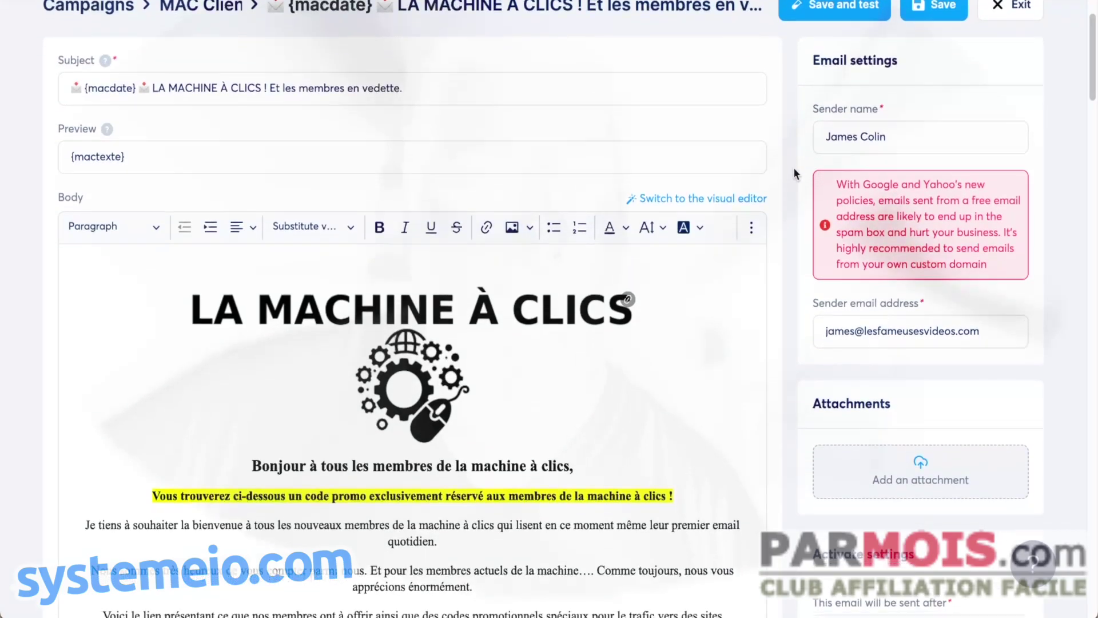
{"action": "scroll", "coordinate": [794, 166], "scroll_direction": "down", "scroll_amount": 4}
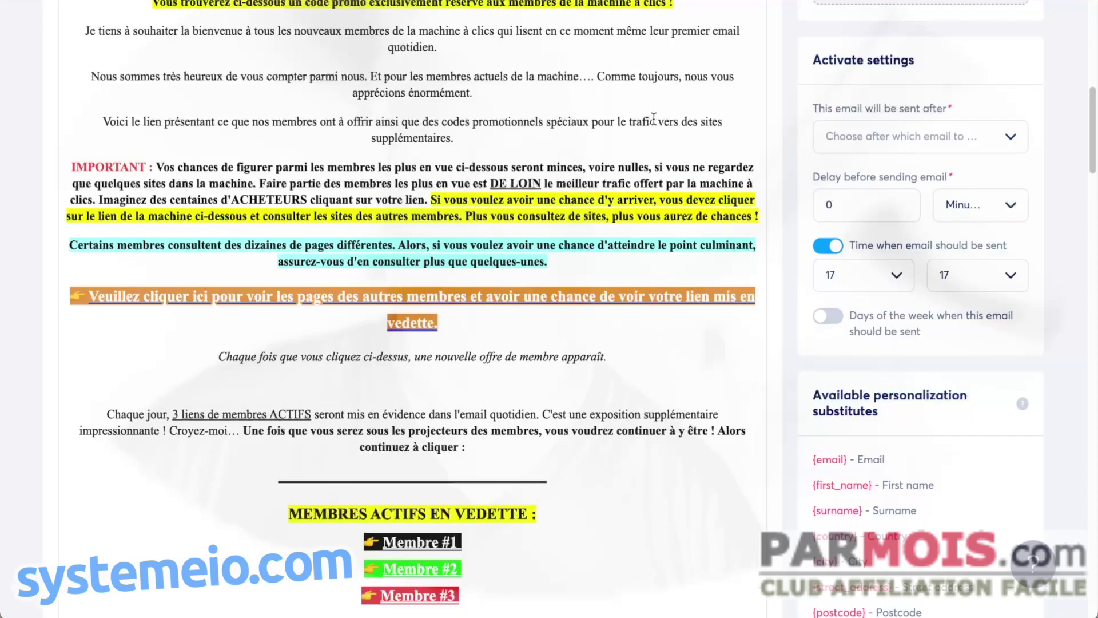
{"action": "scroll", "coordinate": [654, 118], "scroll_direction": "down", "scroll_amount": 8}
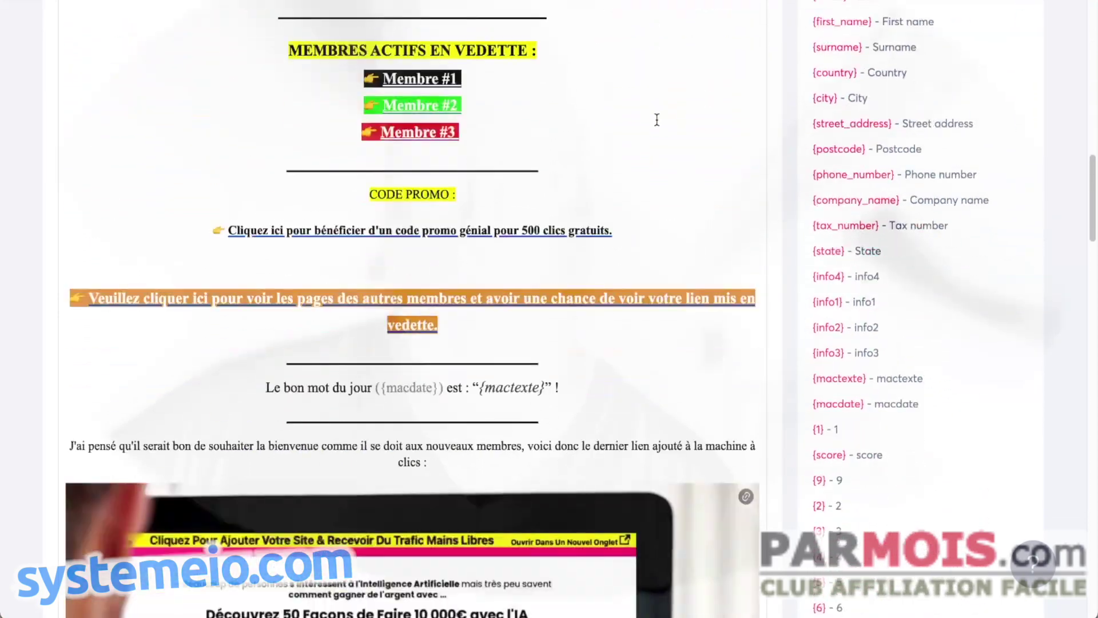
{"action": "scroll", "coordinate": [657, 120], "scroll_direction": "down", "scroll_amount": 7}
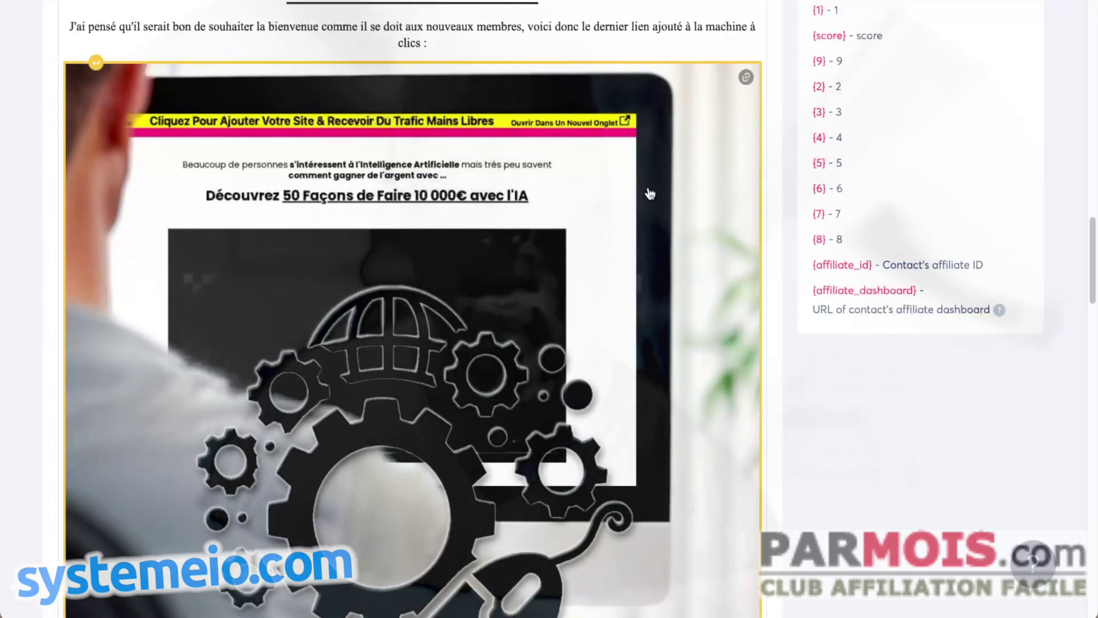
{"action": "scroll", "coordinate": [782, 210], "scroll_direction": "down", "scroll_amount": 1}
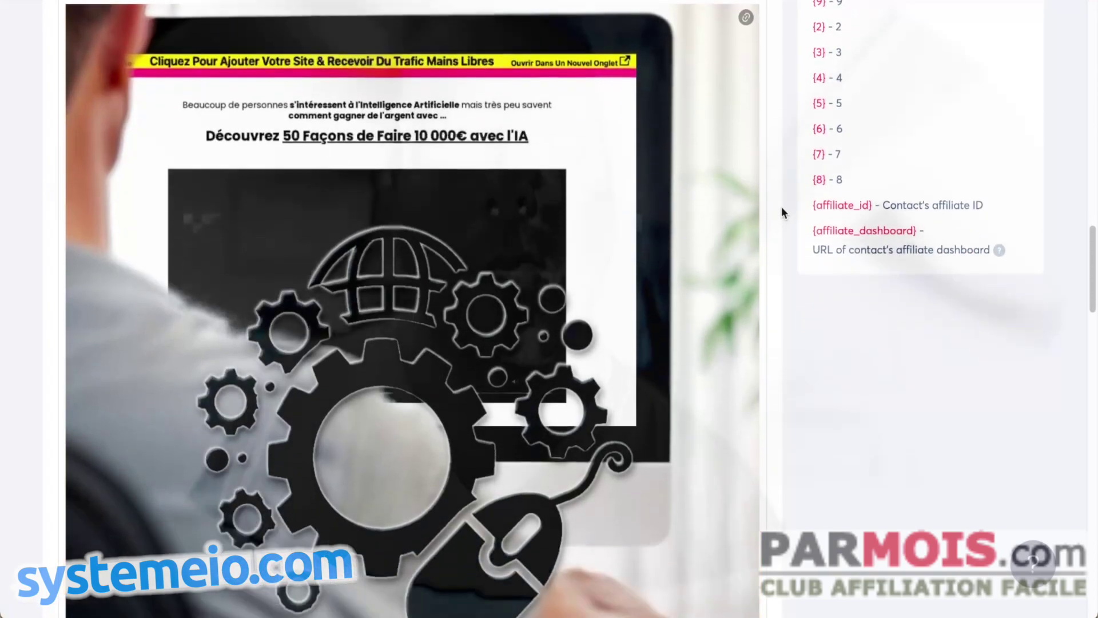
{"action": "scroll", "coordinate": [783, 209], "scroll_direction": "down", "scroll_amount": 7}
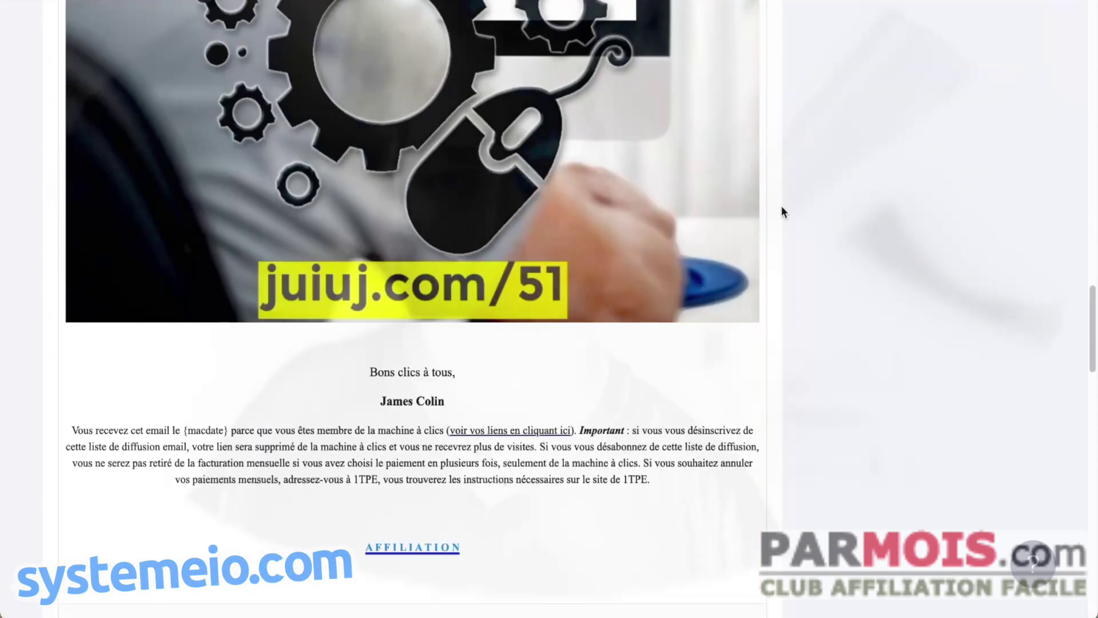
Step: Check where the {macdate} and {mactexte} substitutes are used in the email's subject, preview text and body
{"action": "scroll", "coordinate": [777, 215], "scroll_direction": "up", "scroll_amount": 3}
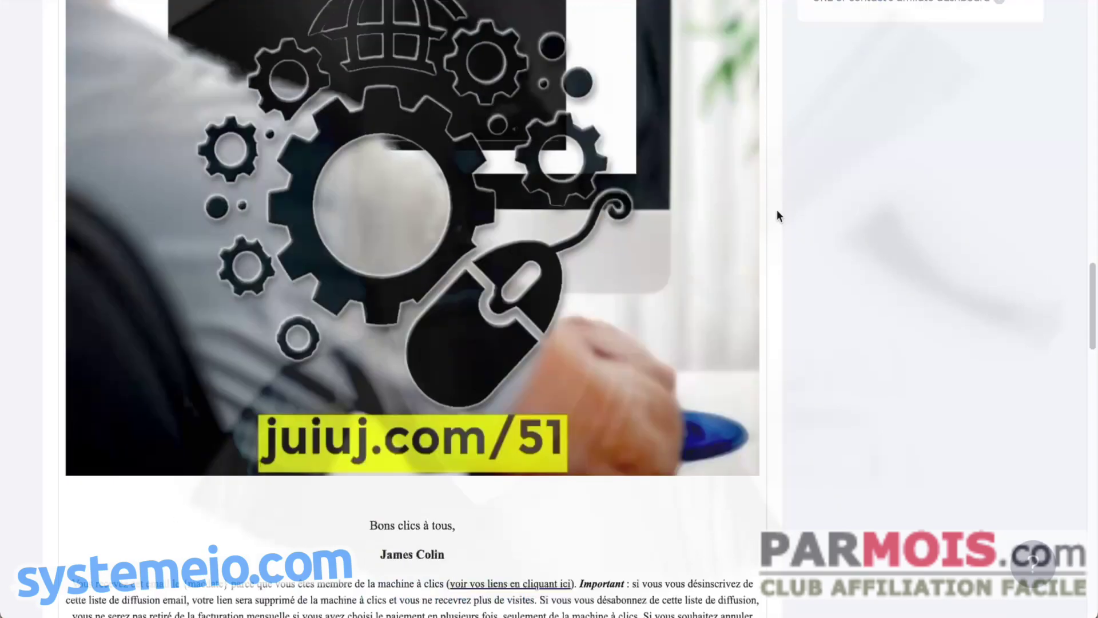
{"action": "scroll", "coordinate": [777, 215], "scroll_direction": "up", "scroll_amount": 15}
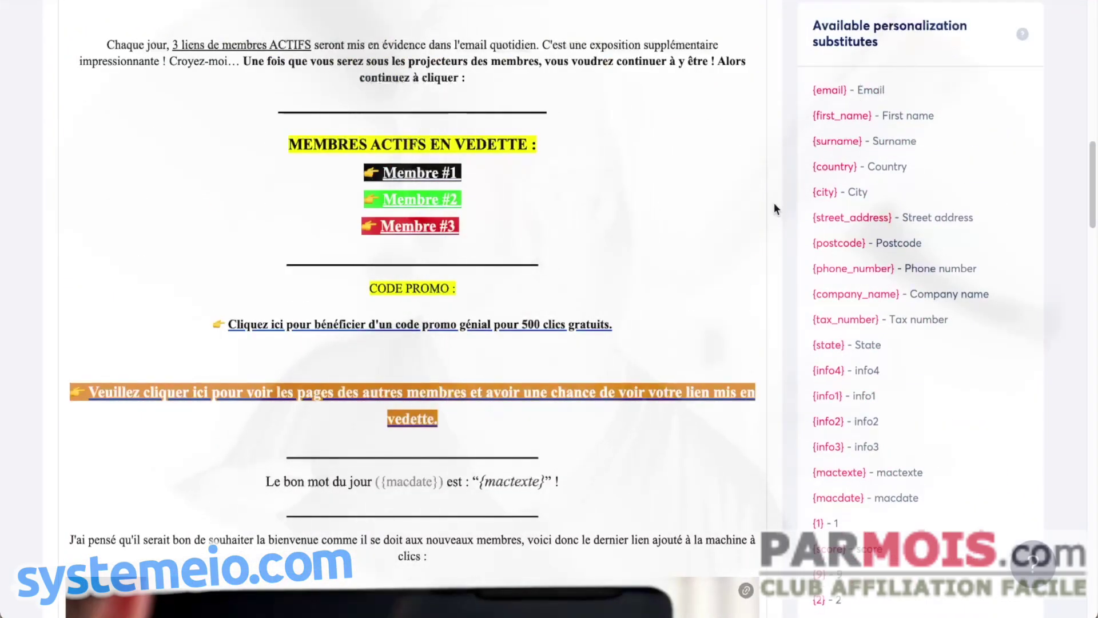
{"action": "scroll", "coordinate": [822, 429], "scroll_direction": "down", "scroll_amount": 1}
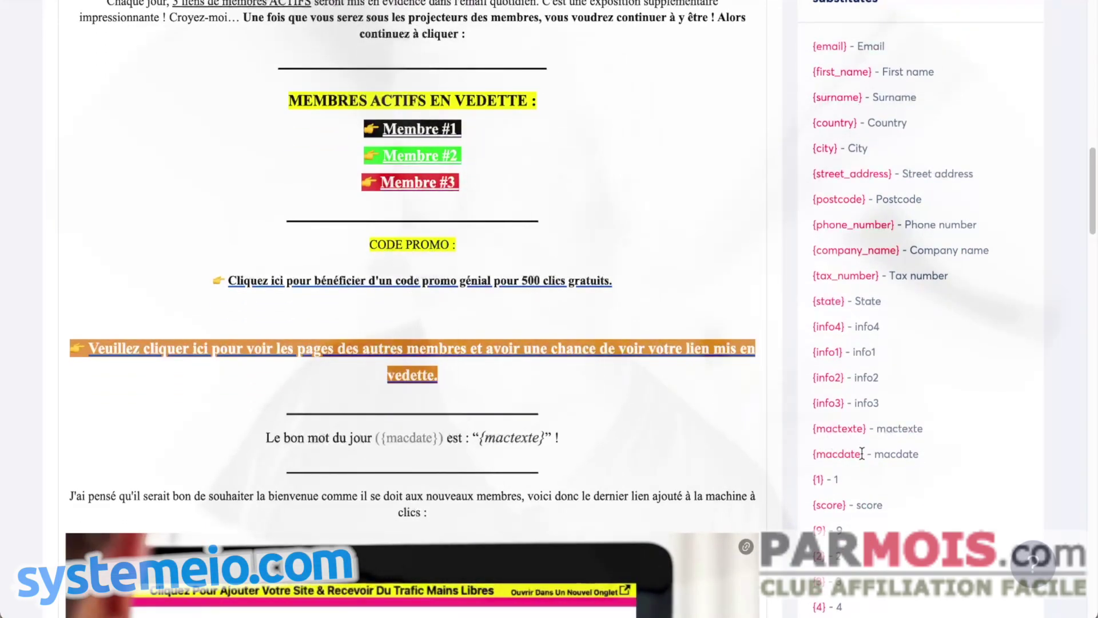
{"action": "scroll", "coordinate": [774, 310], "scroll_direction": "up", "scroll_amount": 20}
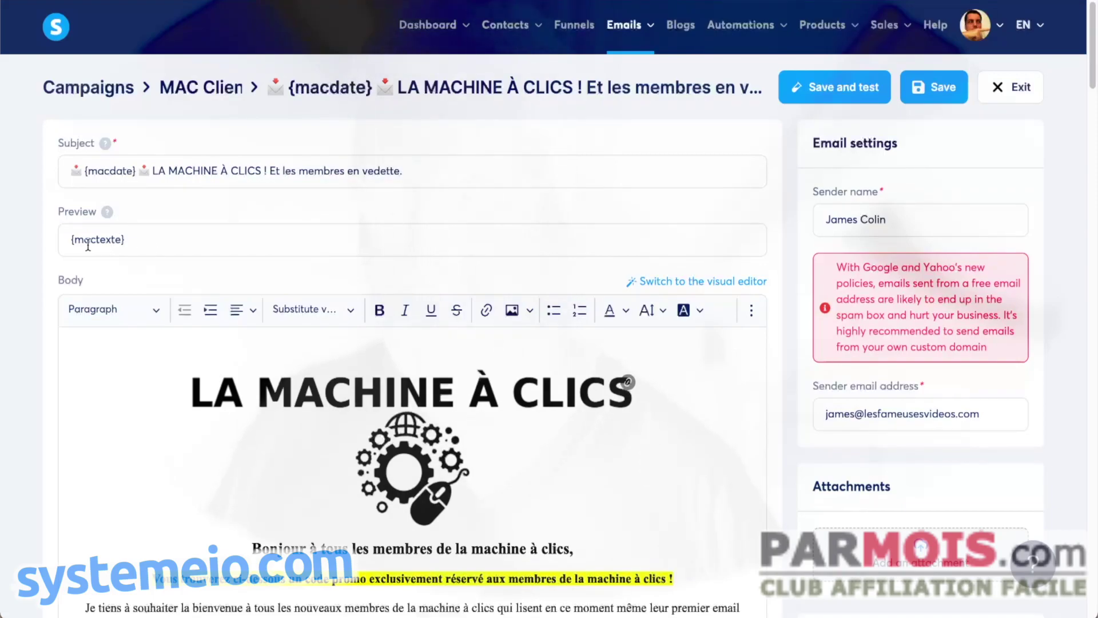
{"action": "scroll", "coordinate": [332, 337], "scroll_direction": "down", "scroll_amount": 9}
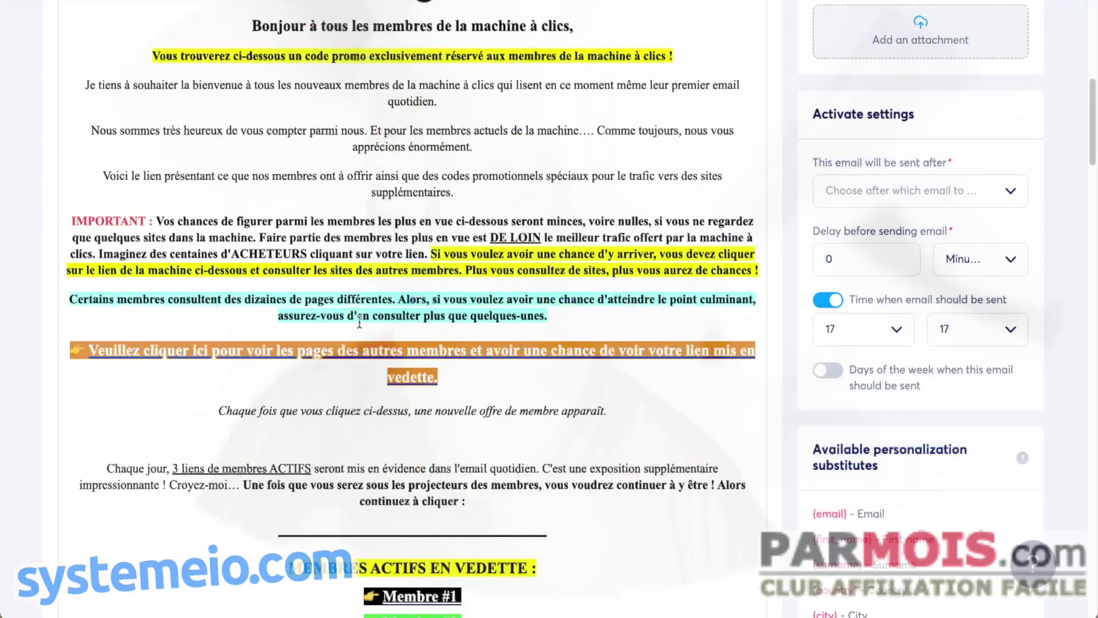
{"action": "scroll", "coordinate": [359, 323], "scroll_direction": "down", "scroll_amount": 7}
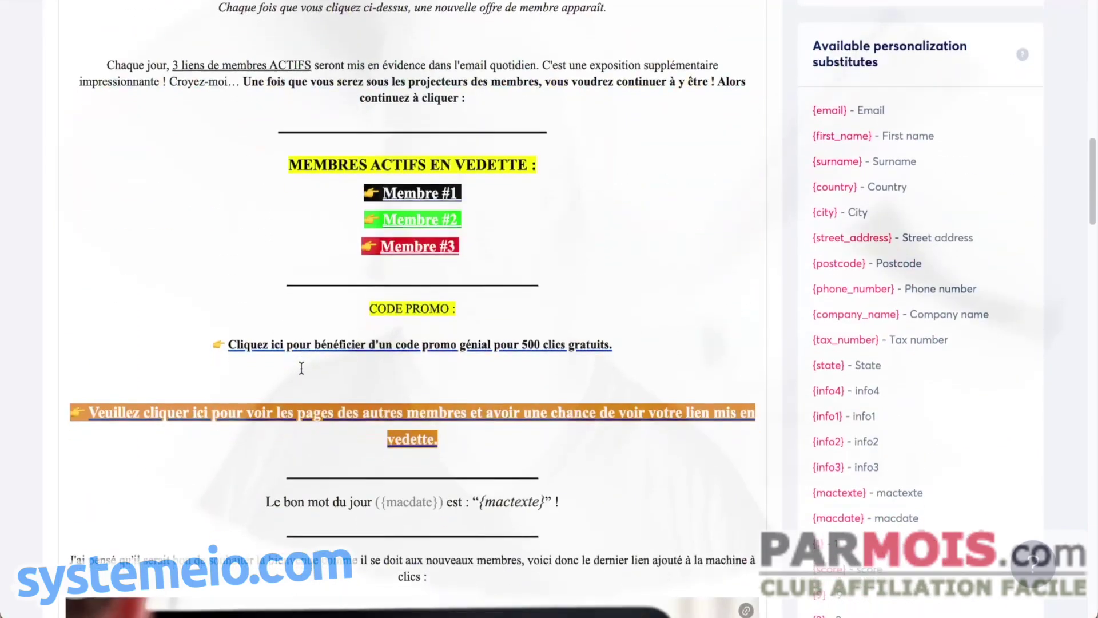
{"action": "scroll", "coordinate": [292, 411], "scroll_direction": "down", "scroll_amount": 1}
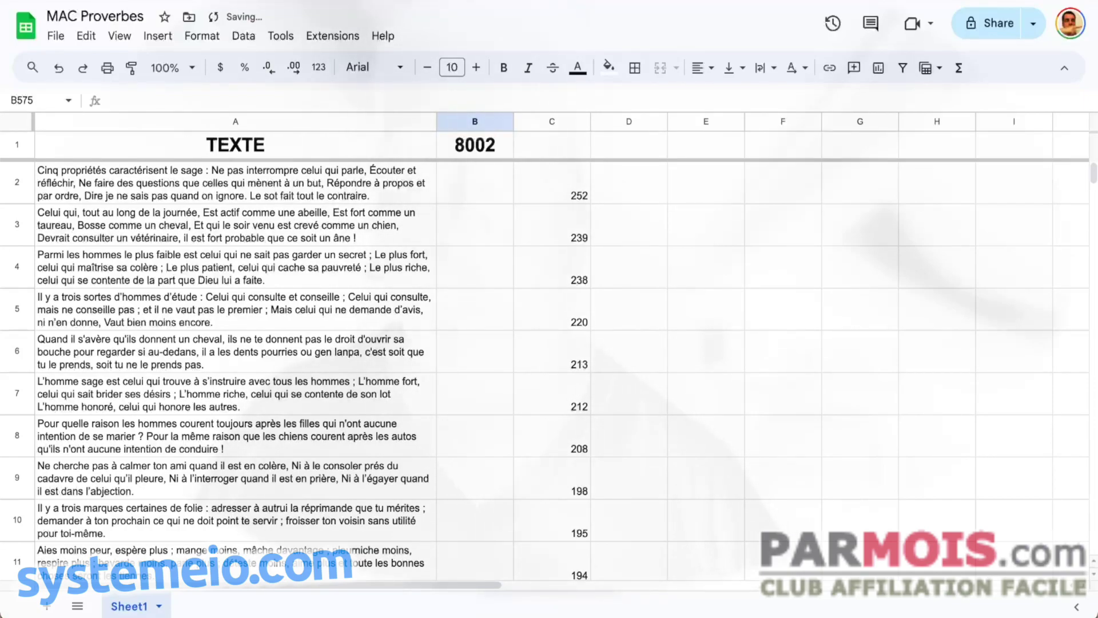
Step: Switch to the MAC Proverbes spreadsheet in Google Sheets and browse the proverbs in the TEXTE column
{"action": "scroll", "coordinate": [322, 223], "scroll_direction": "down", "scroll_amount": 5}
{"action": "scroll", "coordinate": [319, 230], "scroll_direction": "down", "scroll_amount": 2}
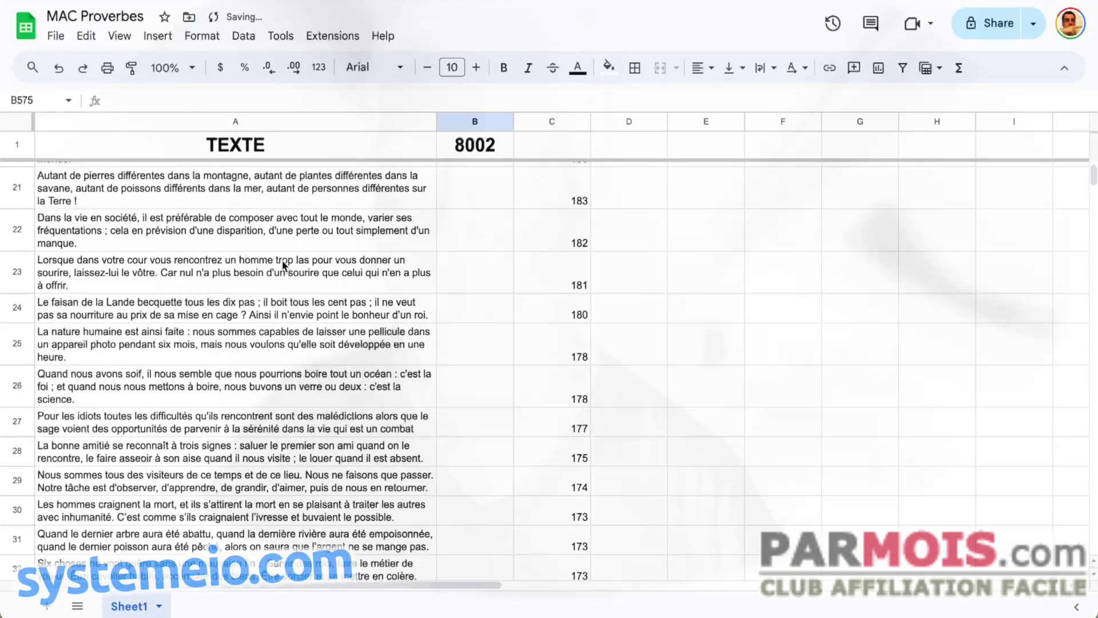
{"action": "scroll", "coordinate": [303, 240], "scroll_direction": "up", "scroll_amount": 6}
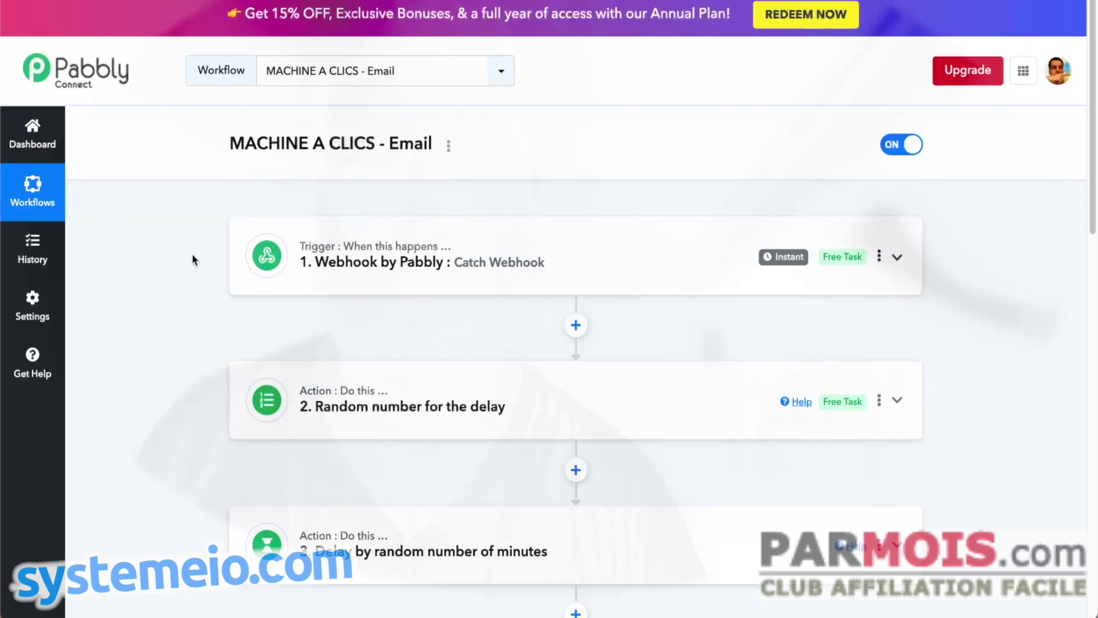
Step: Examine the MACHINE A CLICS - Email workflow in Pabbly Connect, from the webhook trigger through the delay, date and random-text actions to the contact update
{"action": "scroll", "coordinate": [197, 257], "scroll_direction": "down", "scroll_amount": 3}
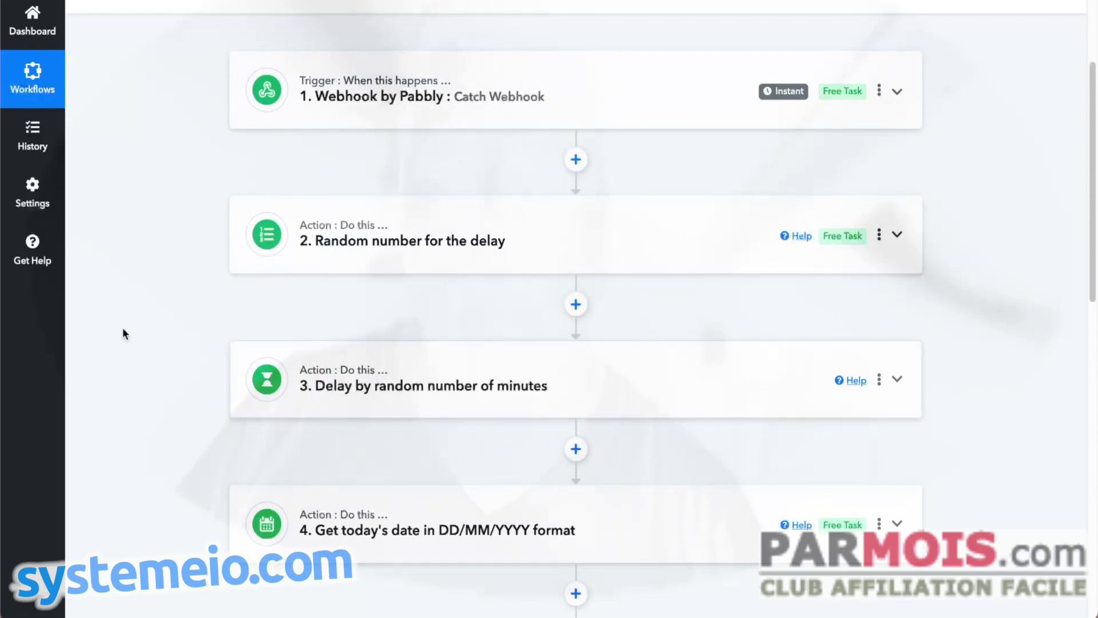
{"action": "scroll", "coordinate": [172, 314], "scroll_direction": "down", "scroll_amount": 1}
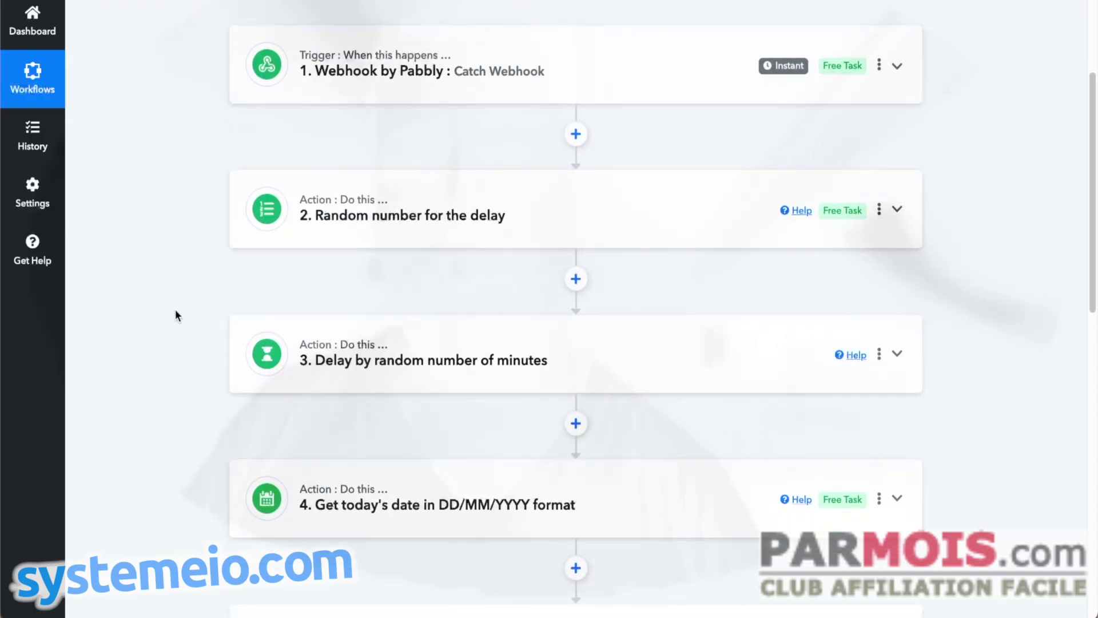
{"action": "scroll", "coordinate": [175, 309], "scroll_direction": "down", "scroll_amount": 1}
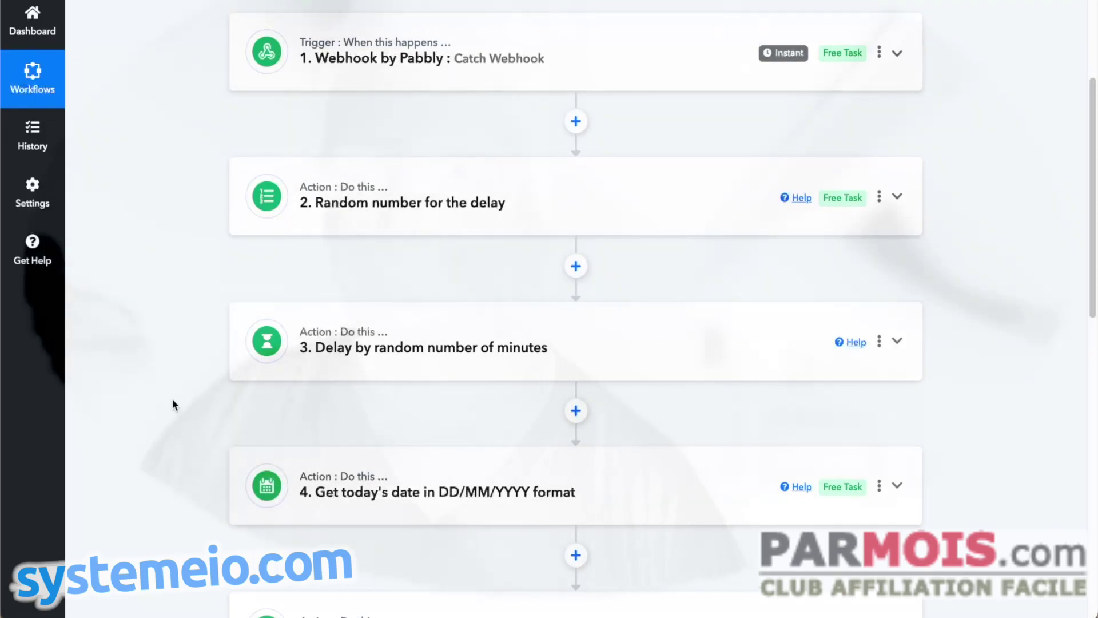
{"action": "scroll", "coordinate": [179, 294], "scroll_direction": "down", "scroll_amount": 2}
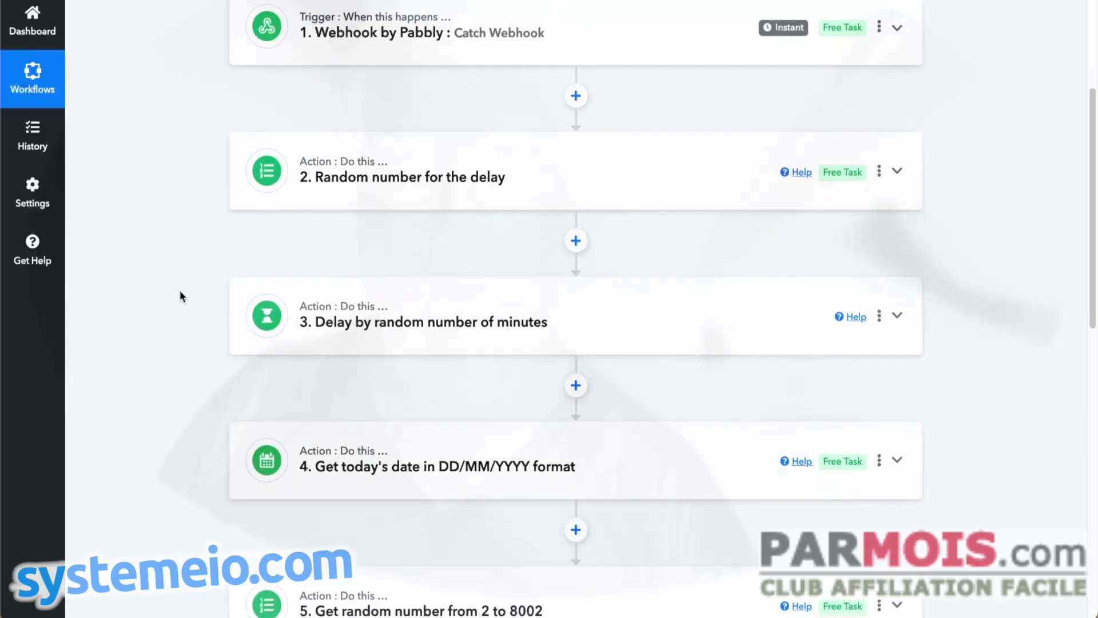
{"action": "scroll", "coordinate": [469, 338], "scroll_direction": "down", "scroll_amount": 1}
{"action": "scroll", "coordinate": [239, 303], "scroll_direction": "down", "scroll_amount": 3}
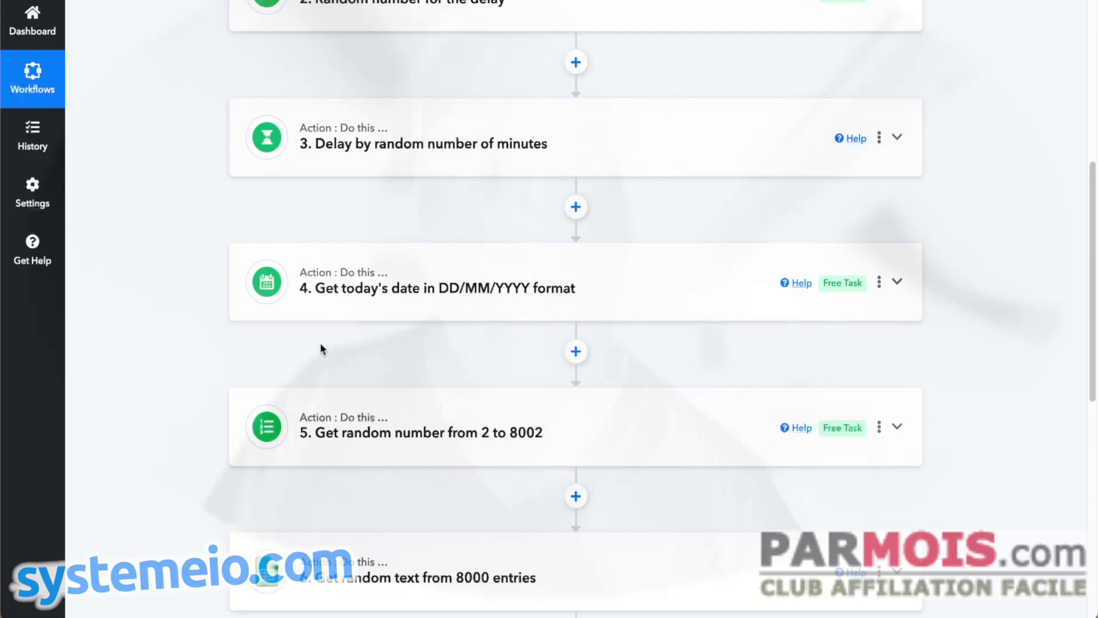
{"action": "scroll", "coordinate": [220, 314], "scroll_direction": "down", "scroll_amount": 1}
{"action": "scroll", "coordinate": [215, 309], "scroll_direction": "down", "scroll_amount": 1}
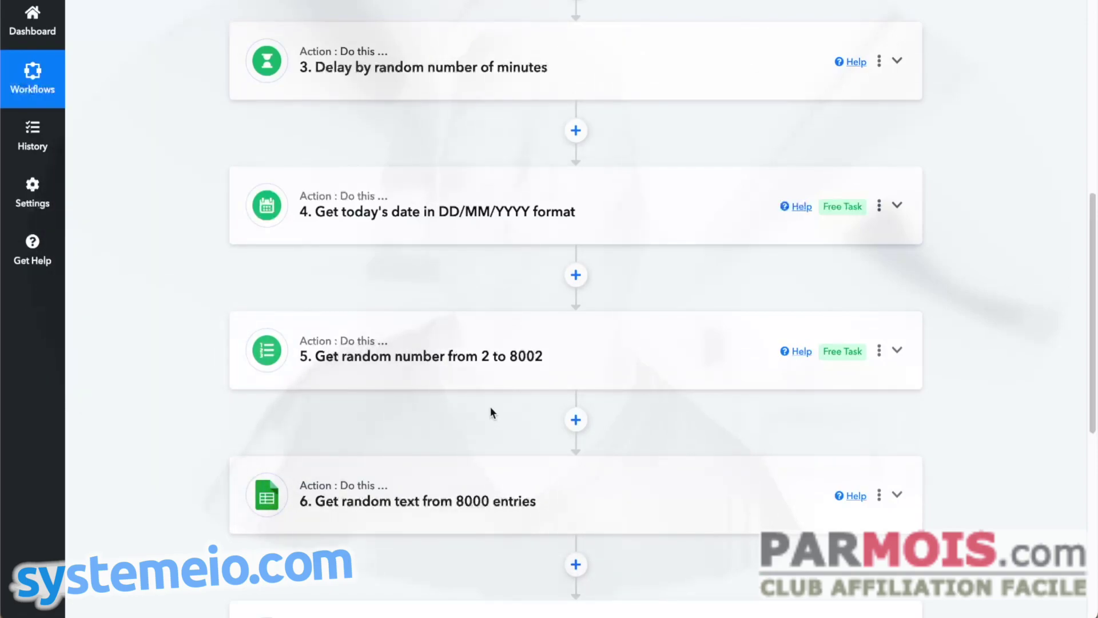
{"action": "scroll", "coordinate": [415, 386], "scroll_direction": "down", "scroll_amount": 2}
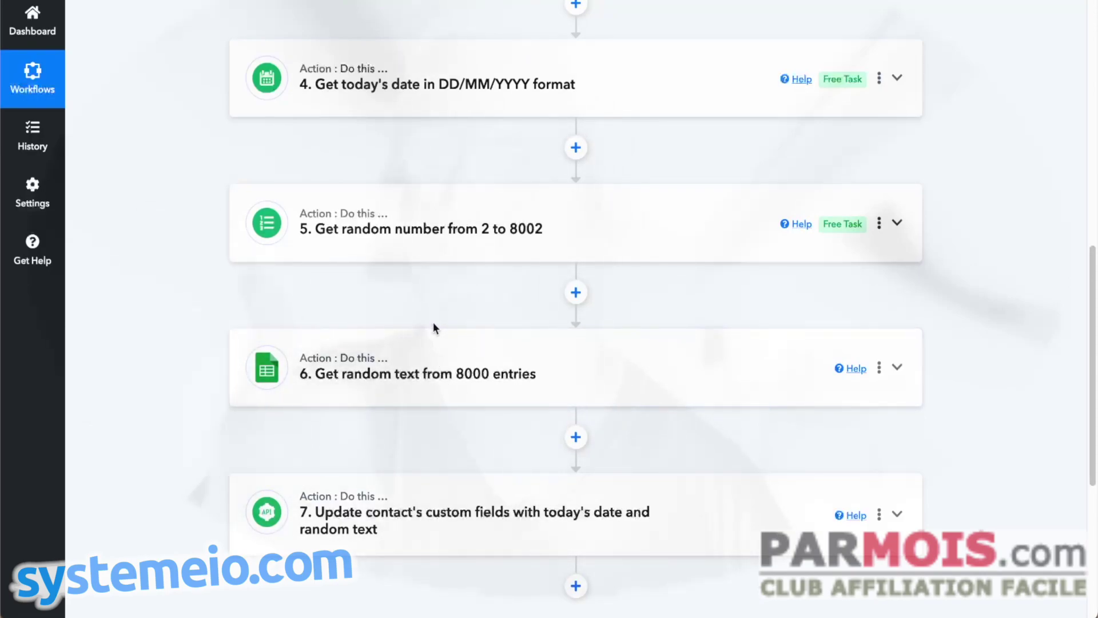
{"action": "scroll", "coordinate": [394, 313], "scroll_direction": "down", "scroll_amount": 1}
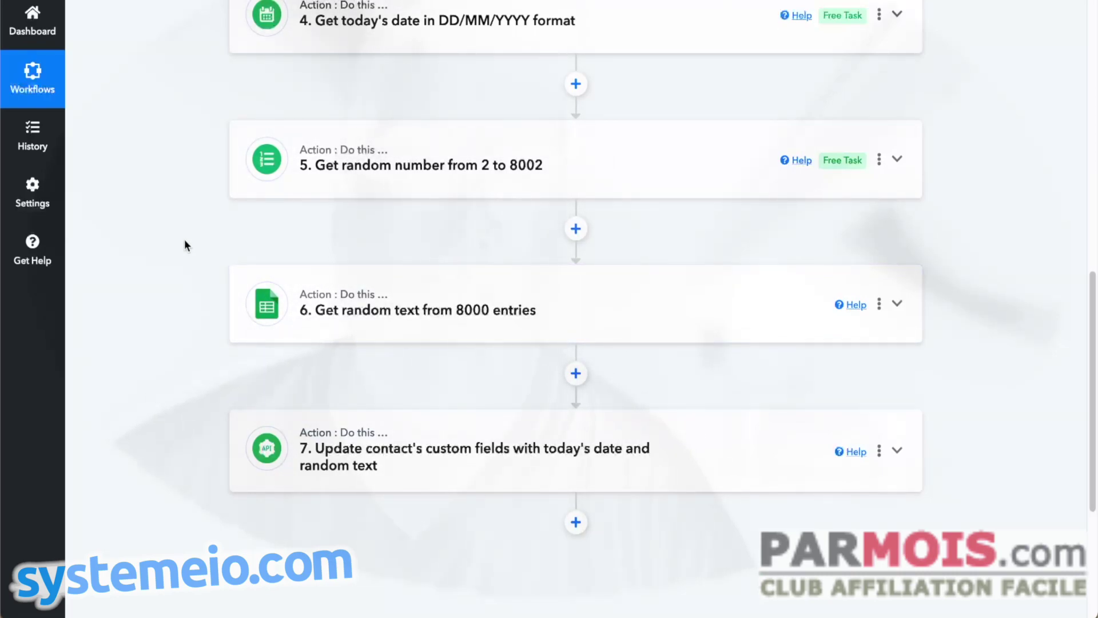
Step: Go back over the workflow's actions from the random delay to the final update of the contact's custom fields
{"action": "scroll", "coordinate": [193, 242], "scroll_direction": "up", "scroll_amount": 1}
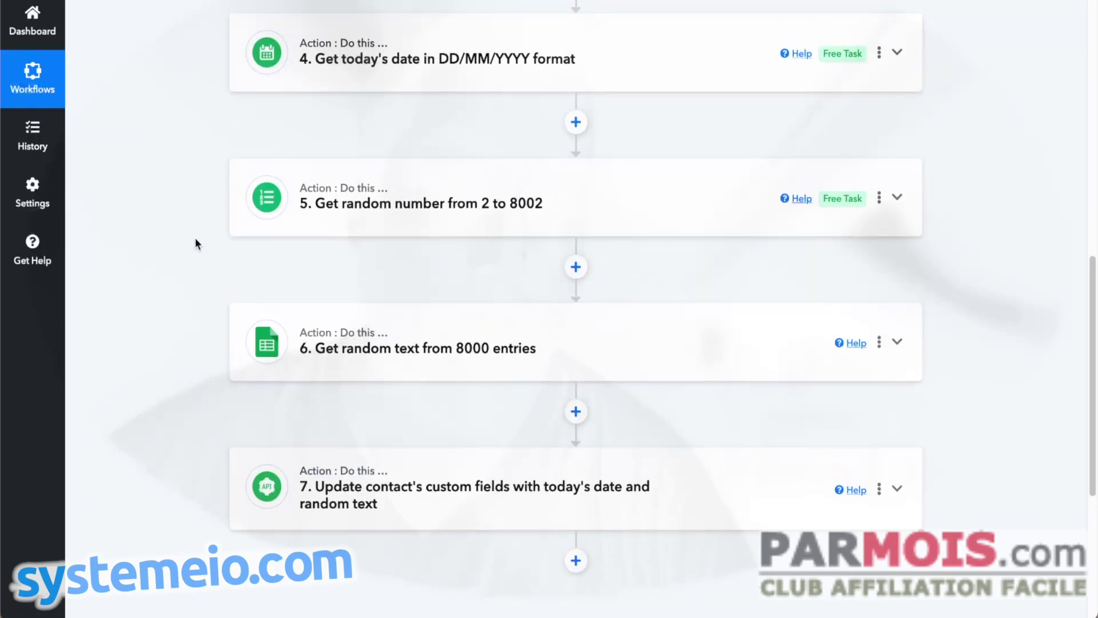
{"action": "scroll", "coordinate": [189, 239], "scroll_direction": "down", "scroll_amount": 1}
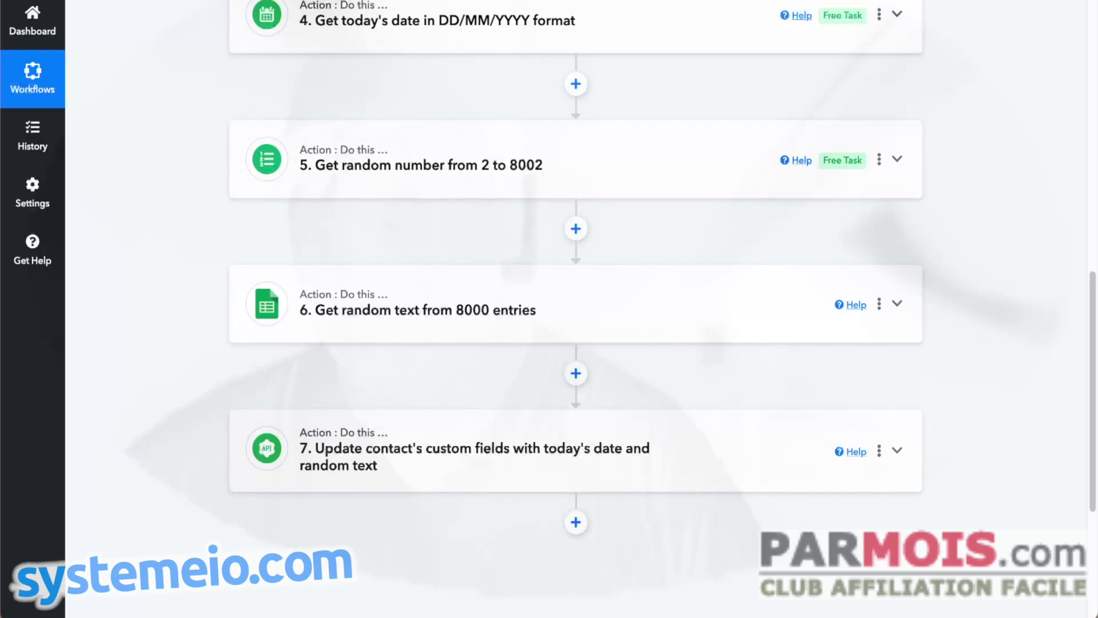
{"action": "scroll", "coordinate": [204, 316], "scroll_direction": "up", "scroll_amount": 1}
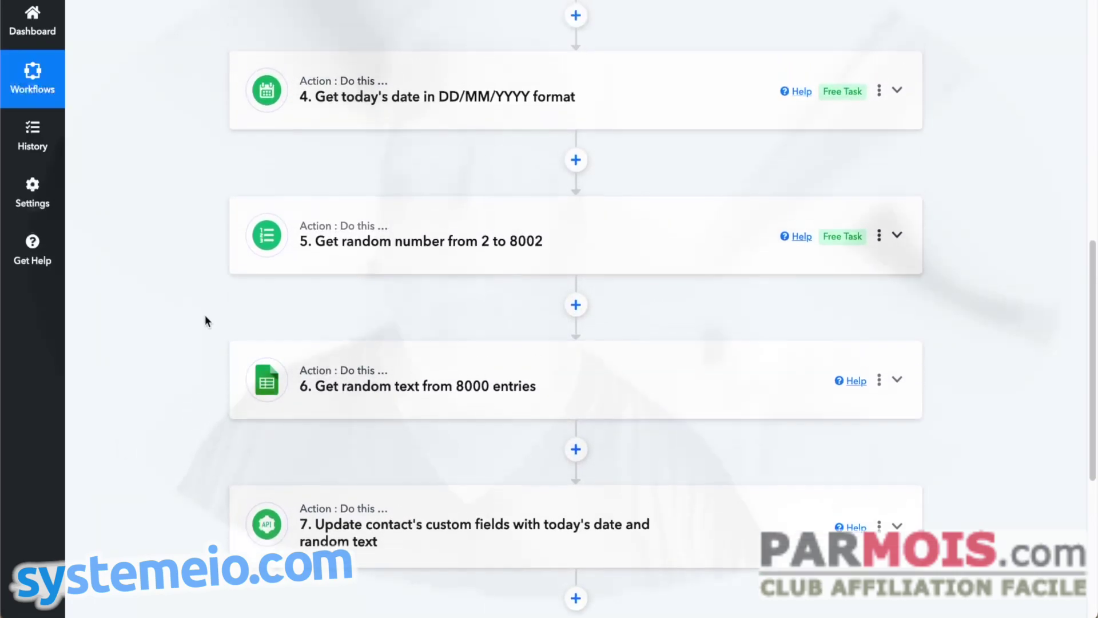
{"action": "scroll", "coordinate": [205, 315], "scroll_direction": "up", "scroll_amount": 1}
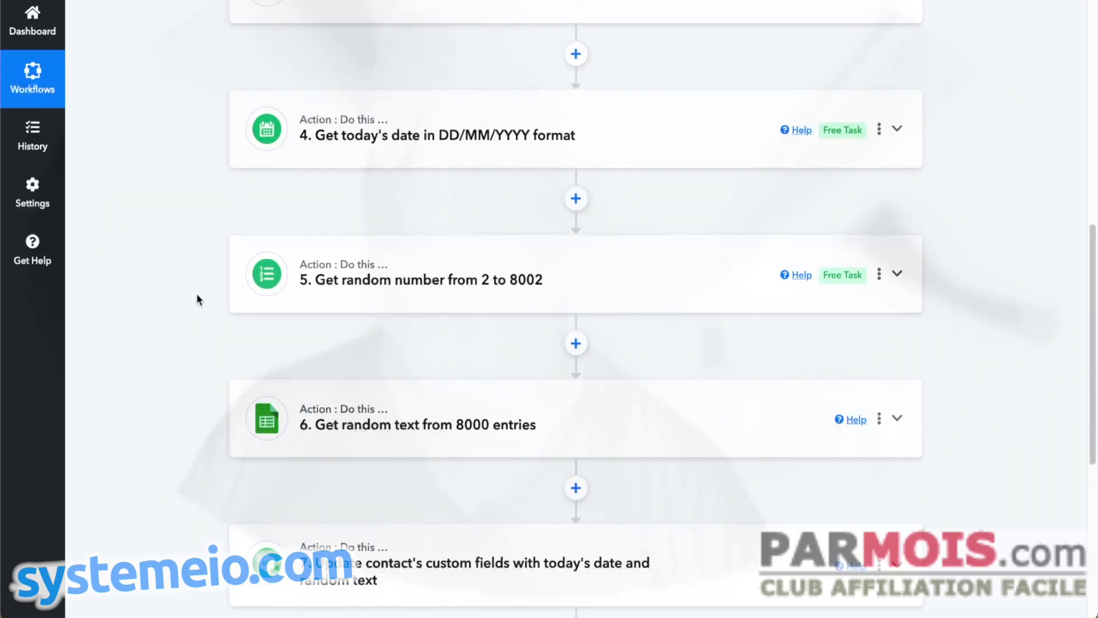
{"action": "scroll", "coordinate": [197, 286], "scroll_direction": "up", "scroll_amount": 3}
{"action": "scroll", "coordinate": [196, 281], "scroll_direction": "down", "scroll_amount": 1}
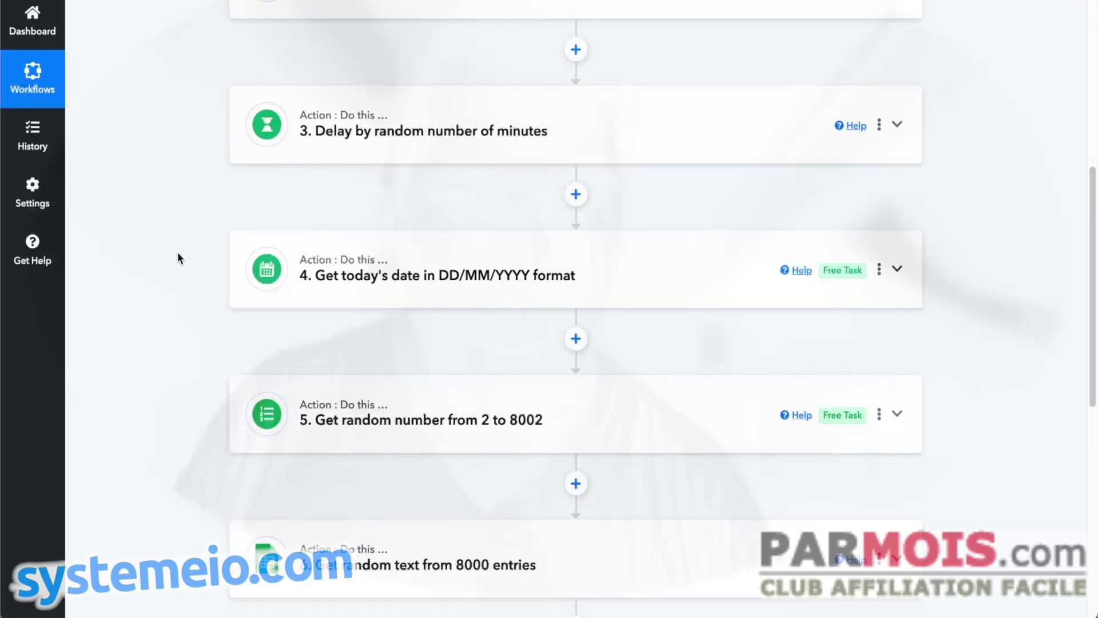
{"action": "scroll", "coordinate": [191, 222], "scroll_direction": "down", "scroll_amount": 3}
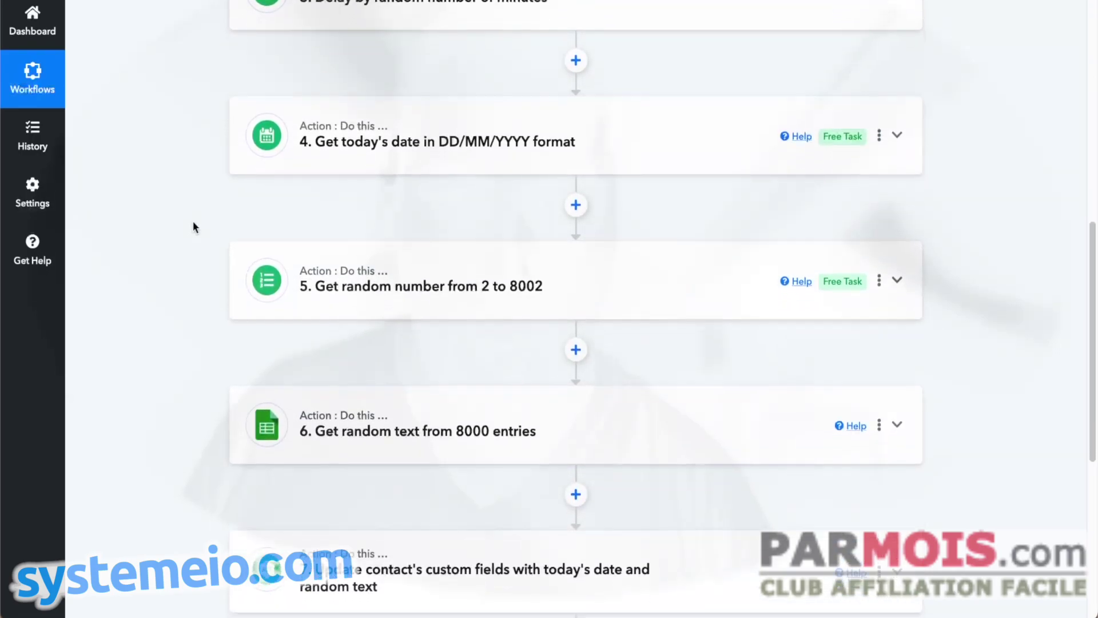
{"action": "scroll", "coordinate": [194, 220], "scroll_direction": "down", "scroll_amount": 3}
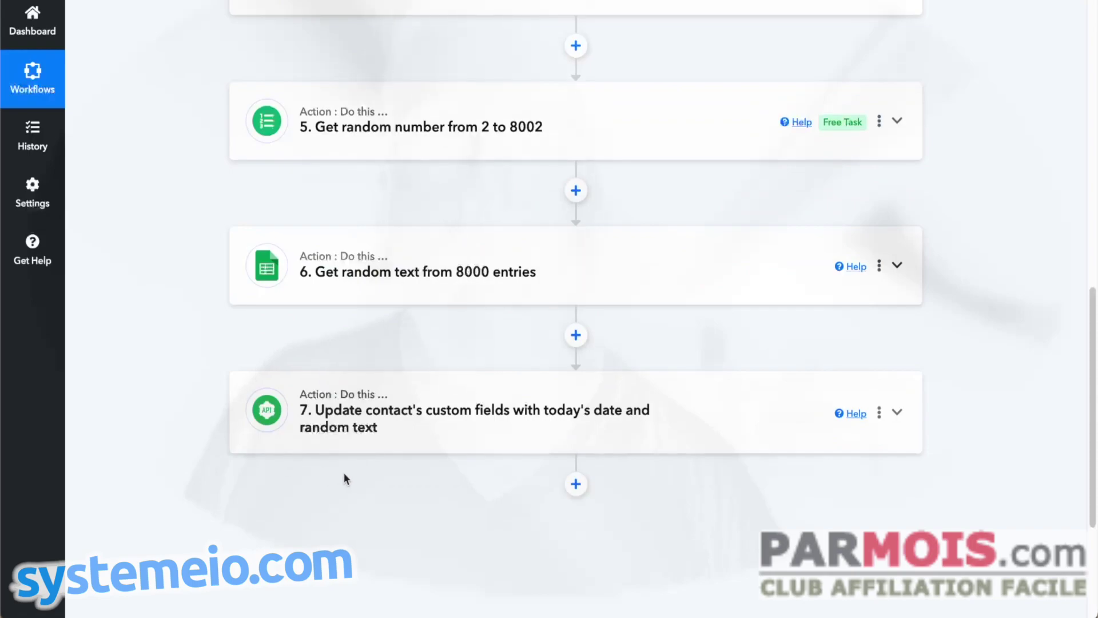